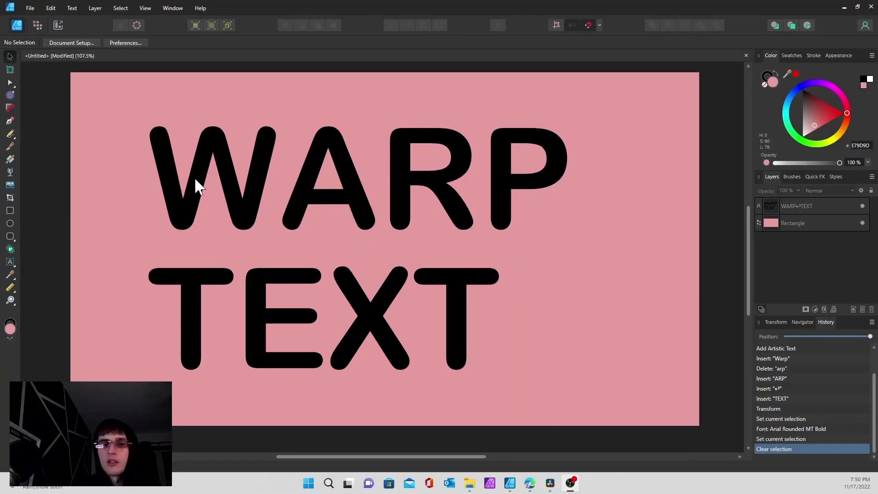
- Wrap the WARP TEXT lettering in a Mesh warp group
left_click(195, 180)
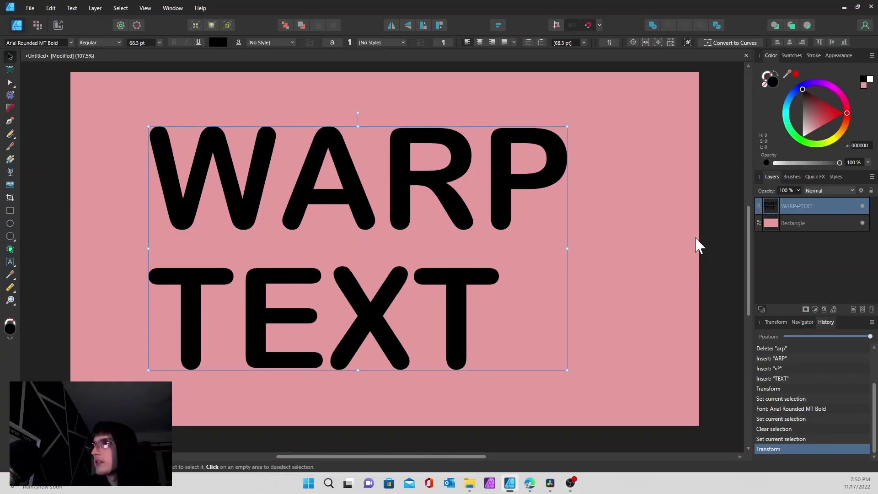
left_click(833, 309)
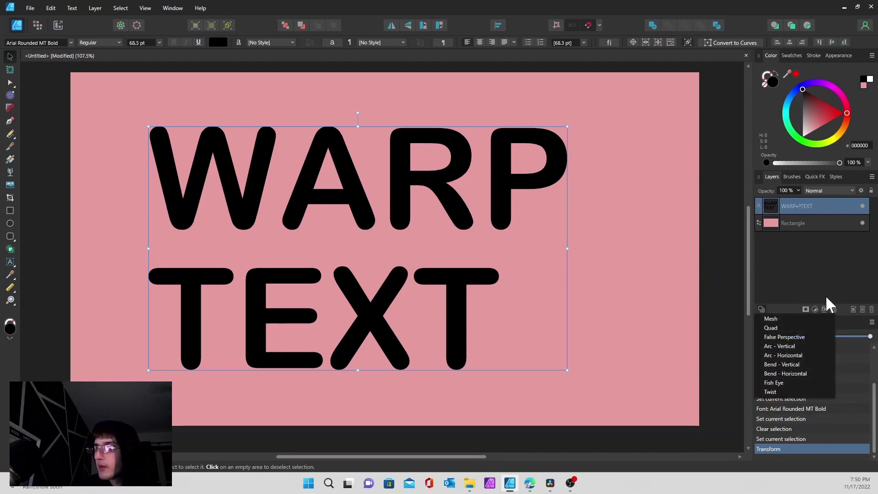
left_click(795, 316)
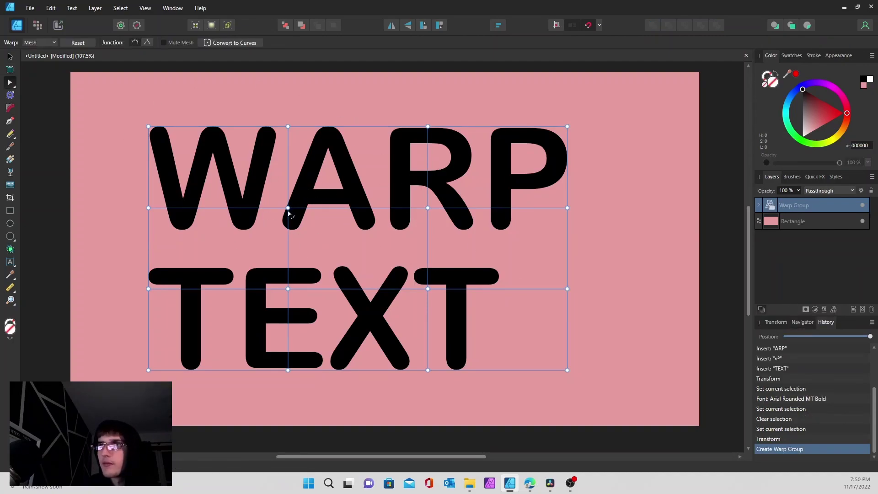
- Drag mesh points around the W, A, R, E and T to bend the letters into wavy shapes
left_click_drag(287, 208, 249, 207)
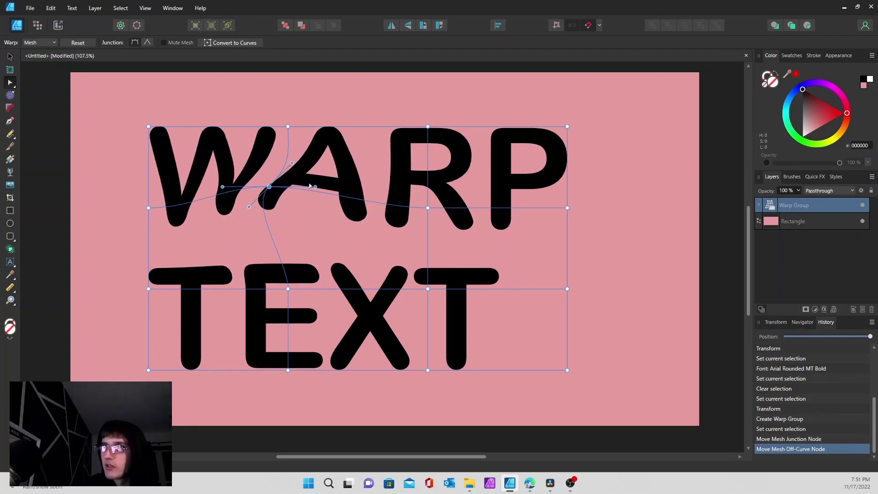
left_click_drag(315, 188, 306, 212)
left_click_drag(428, 208, 393, 233)
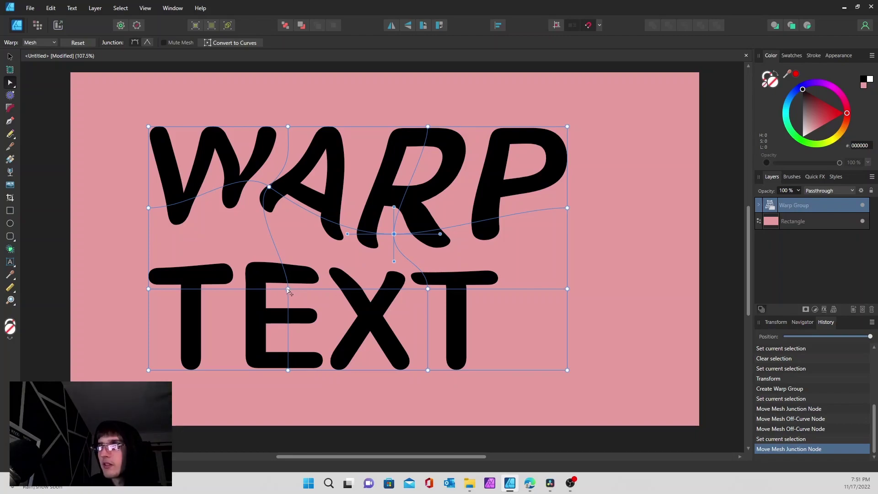
left_click_drag(289, 289, 253, 252)
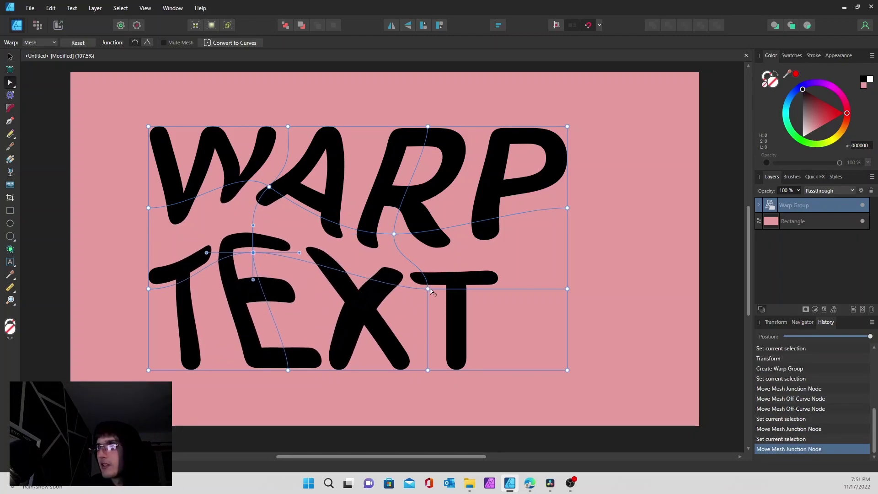
left_click_drag(430, 290, 429, 285)
left_click_drag(492, 288, 457, 280)
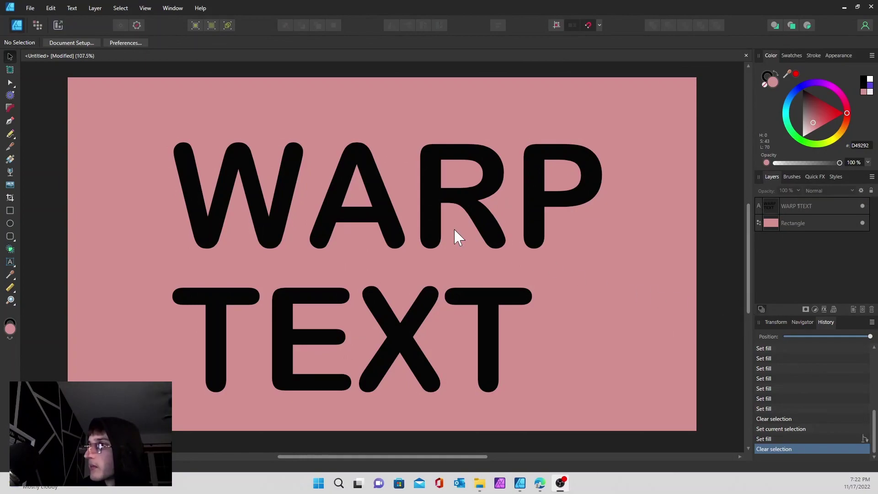
- Apply a Quad warp to WARP TEXT, then pull the top-left and bottom-right corners inward to skew it
left_click(457, 236)
left_click(833, 309)
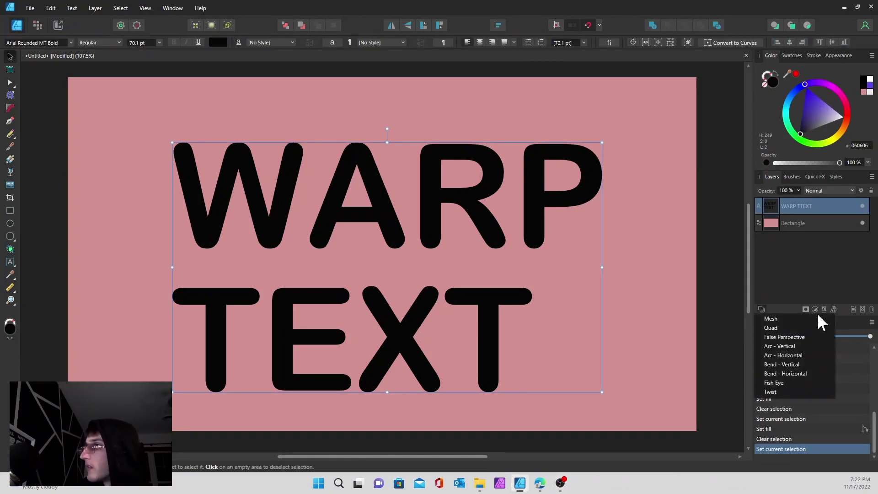
left_click(803, 326)
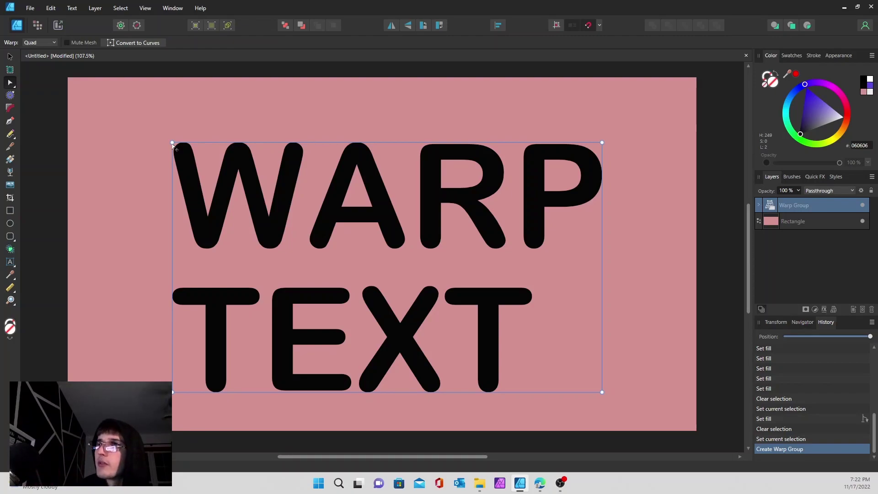
left_click_drag(173, 143, 246, 192)
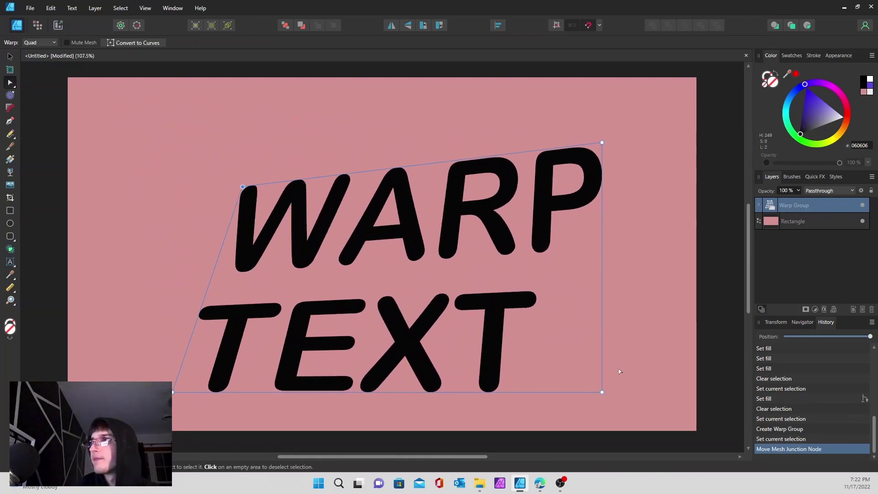
mouse_move(602, 391)
left_mouse_down()
mouse_move(541, 344)
mouse_move(320, 121)
mouse_move(237, 71)
mouse_move(167, 43)
mouse_move(140, 8)
mouse_move(425, 206)
mouse_move(562, 378)
mouse_move(605, 386)
left_mouse_up()
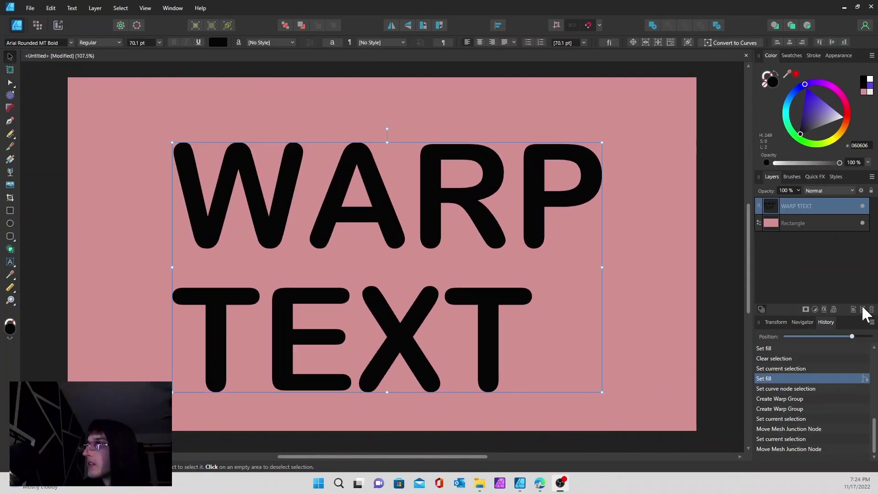
- Apply a False Perspective warp and raise both bottom corners so the text tilts back
left_click(834, 309)
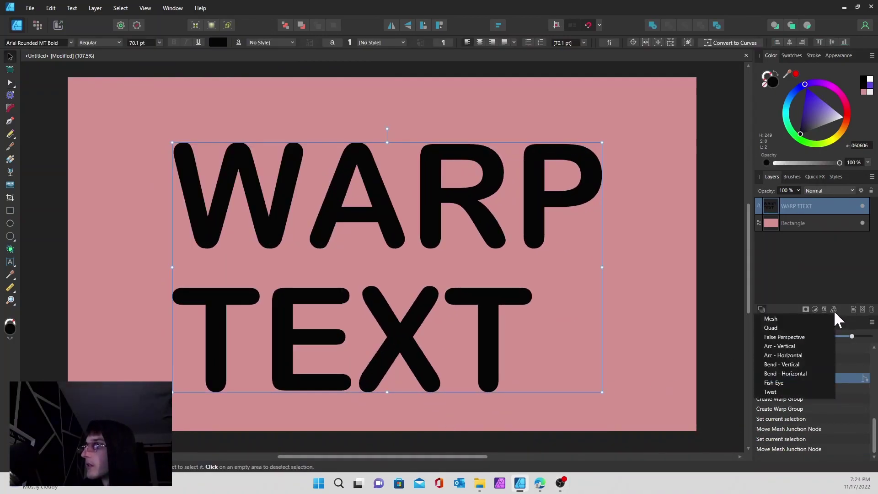
left_click(809, 333)
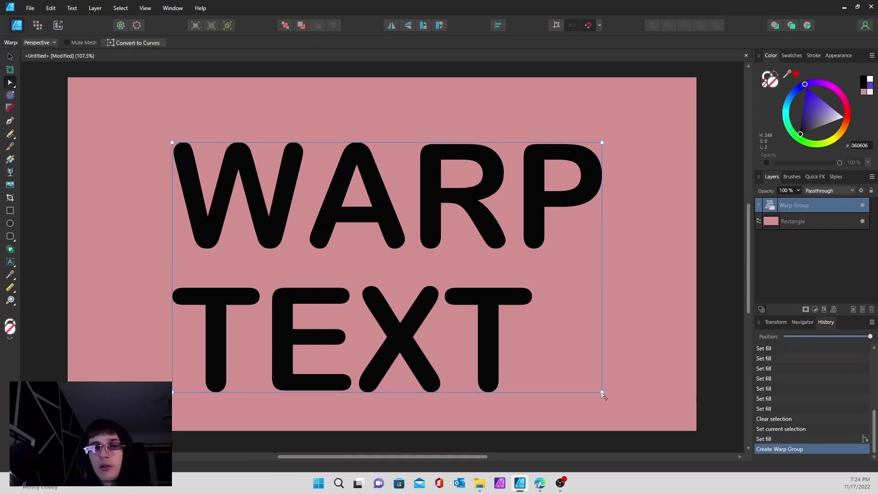
left_click_drag(603, 393, 524, 332)
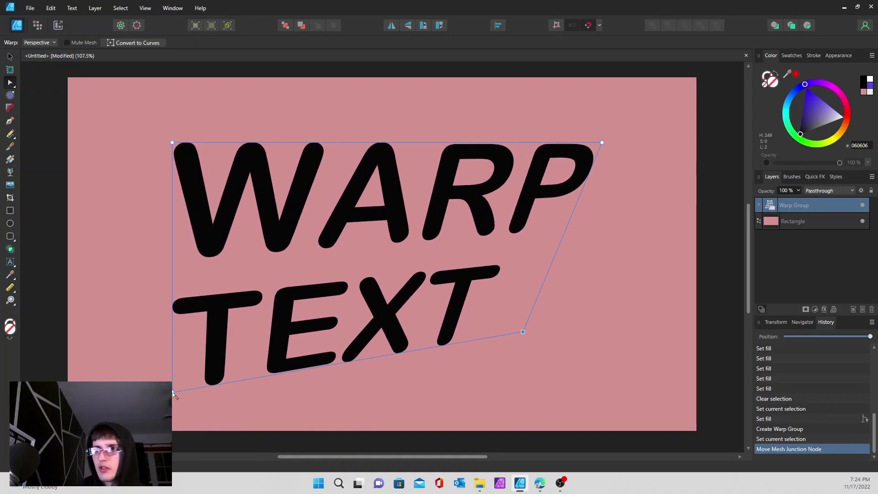
left_click_drag(174, 394, 177, 368)
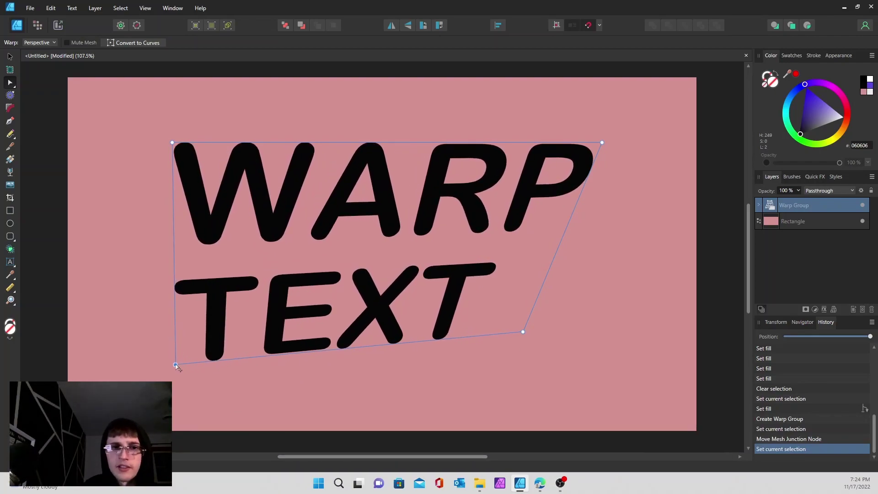
left_click_drag(176, 367, 176, 362)
left_click_drag(176, 362, 176, 363)
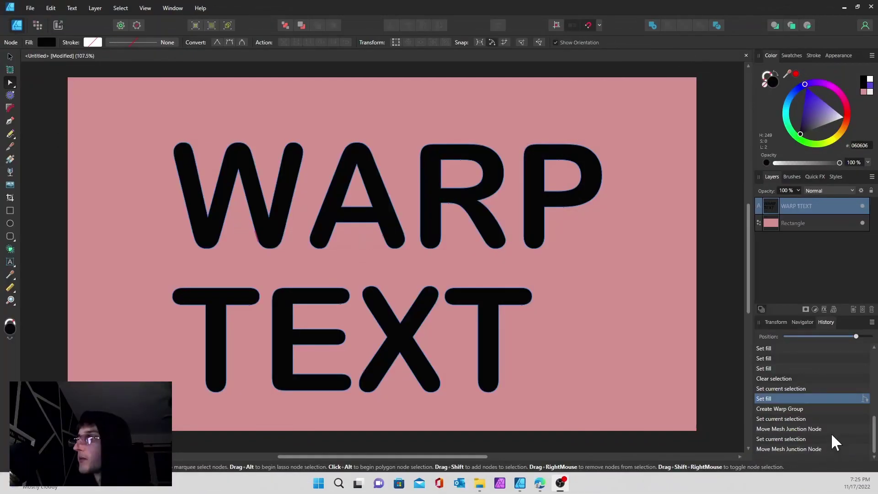
- Give the text an Arc - Vertical warp and drag its value to -29% to reverse the curve
left_click(608, 286)
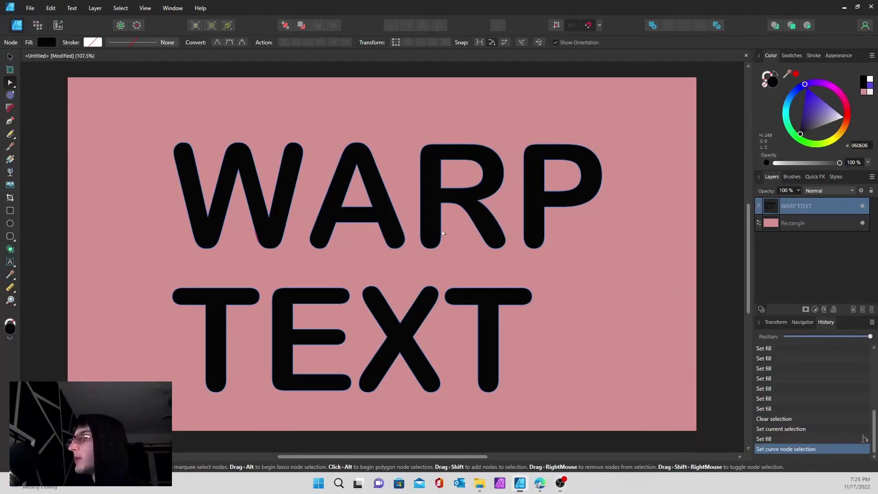
left_click(833, 310)
left_click(799, 344)
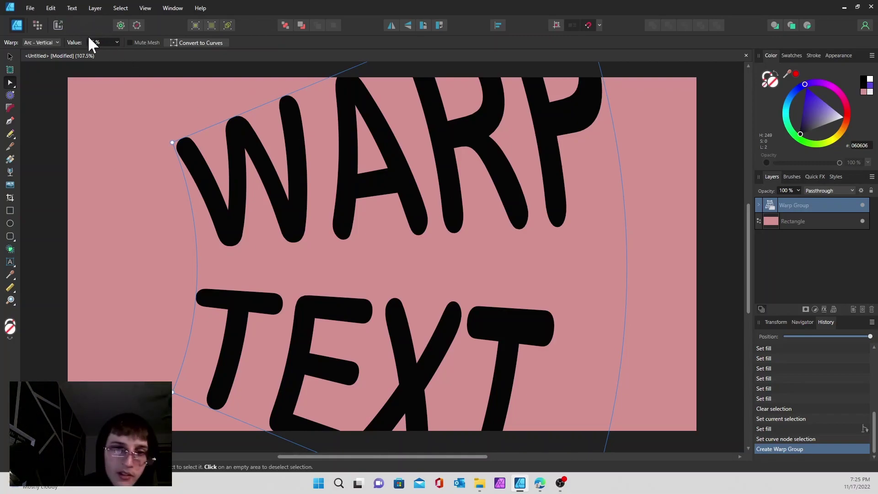
left_click(117, 41)
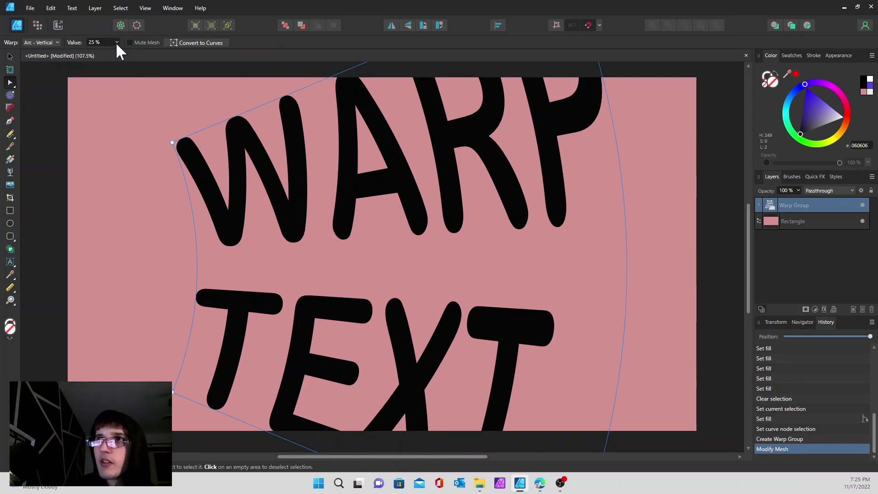
left_click_drag(114, 48, 152, 56)
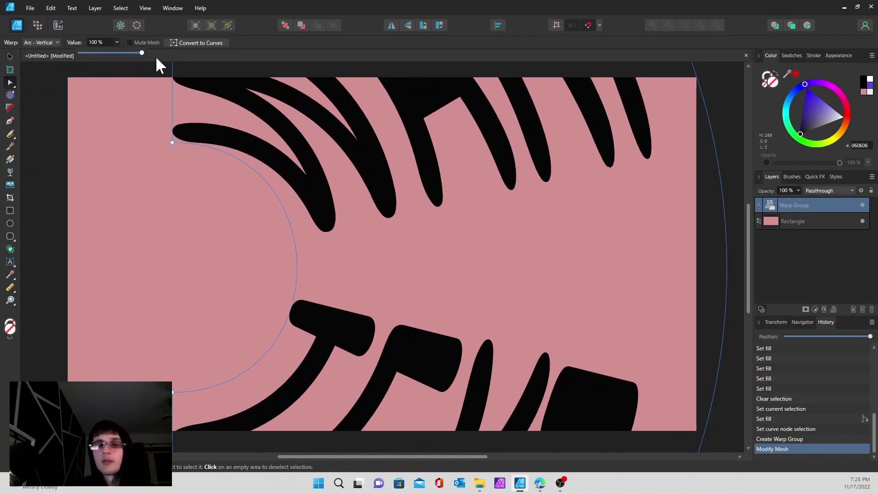
left_click_drag(142, 53, 102, 50)
- Switch the warp to Arc - Horizontal and reduce its value to 3%
left_click(57, 42)
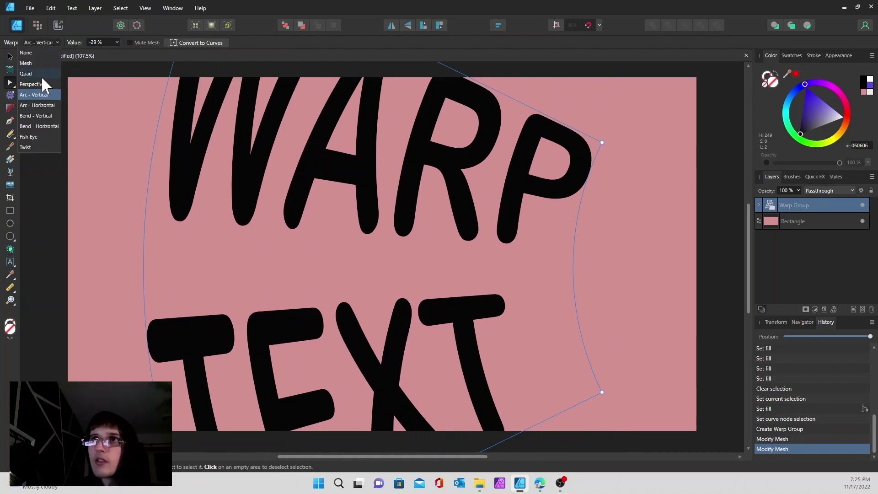
left_click(42, 105)
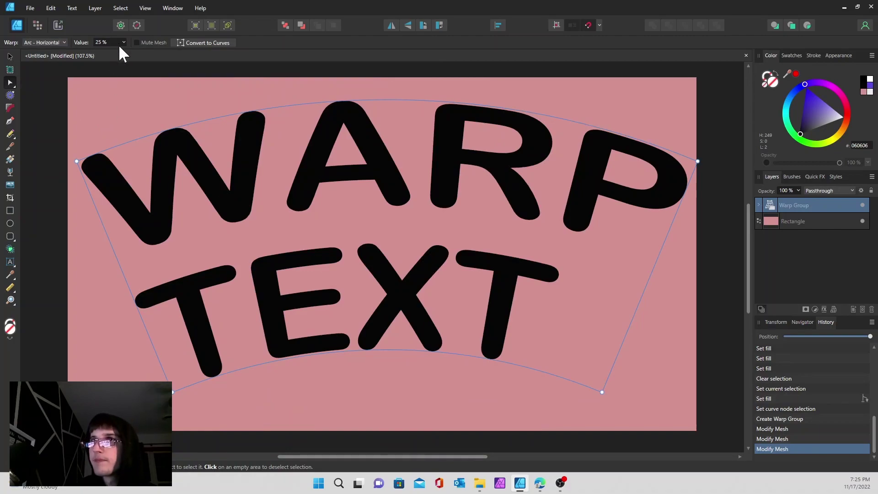
left_click_drag(122, 44, 117, 67)
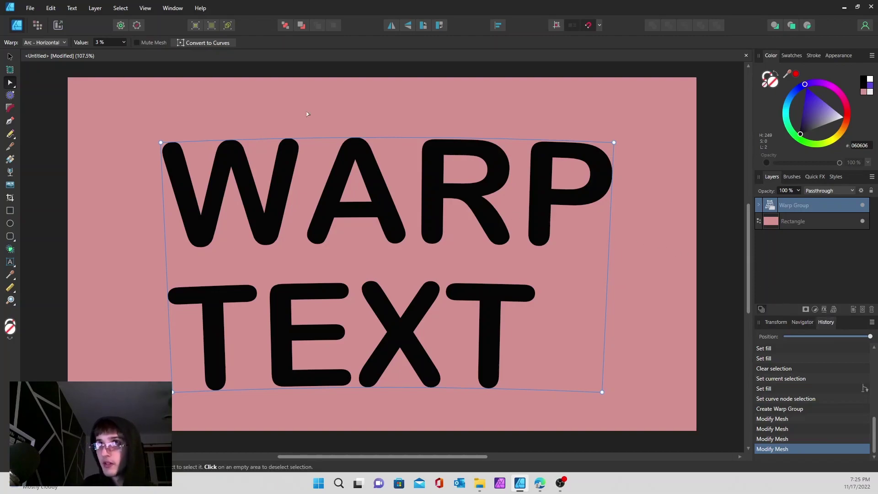
- Switch to a Bend - Vertical warp and drag its value to bend the text the opposite way
left_click(61, 43)
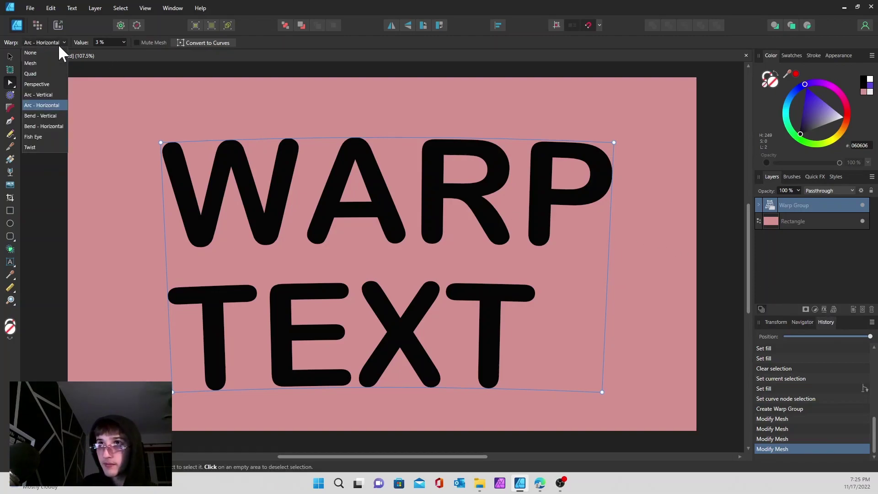
left_click(48, 114)
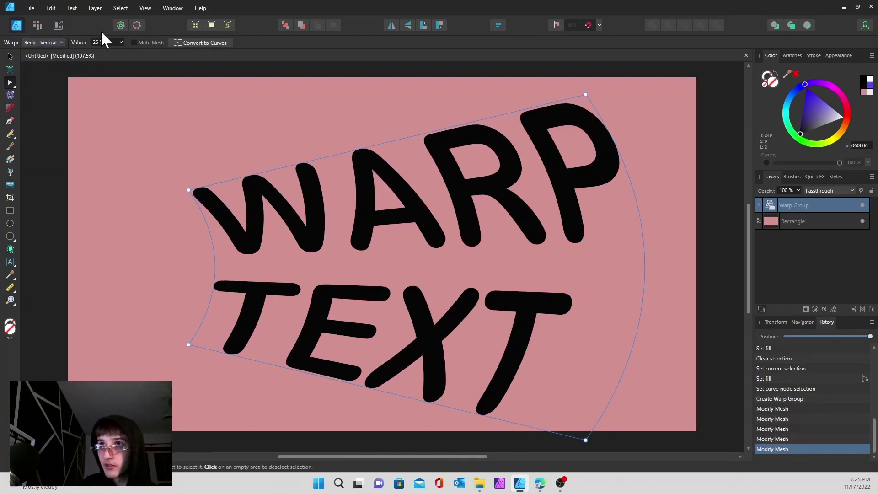
left_click(121, 42)
mouse_move(110, 53)
left_mouse_down()
mouse_move(98, 55)
mouse_move(126, 56)
mouse_move(106, 64)
mouse_move(133, 67)
mouse_move(118, 69)
left_mouse_up()
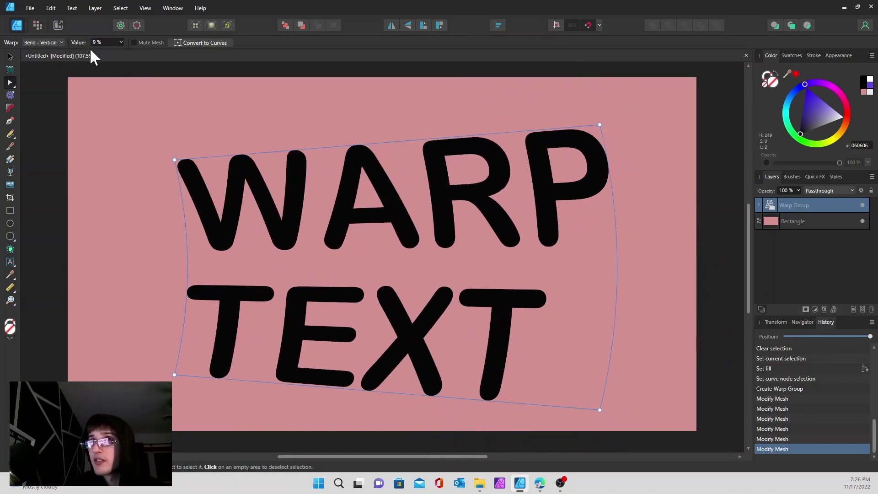
- Try Bend - Horizontal, leaving WARP TEXT as plain, unwarped letters
left_click(53, 42)
left_click(53, 123)
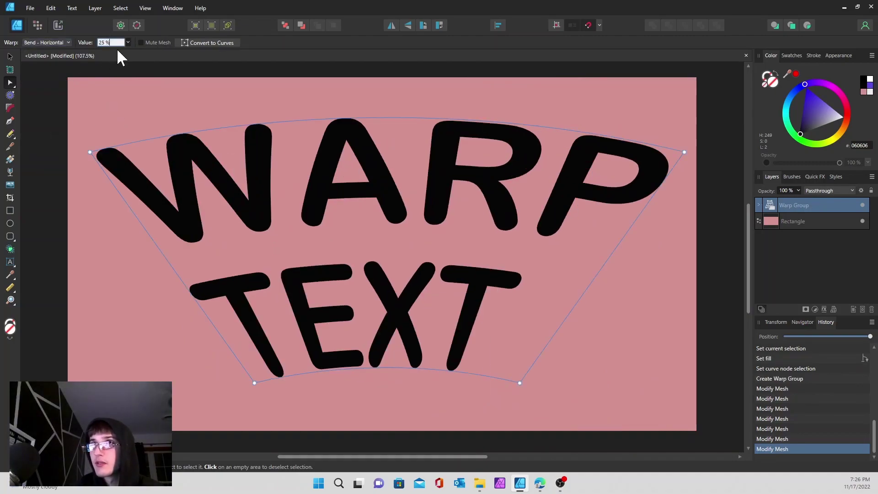
left_click(68, 43)
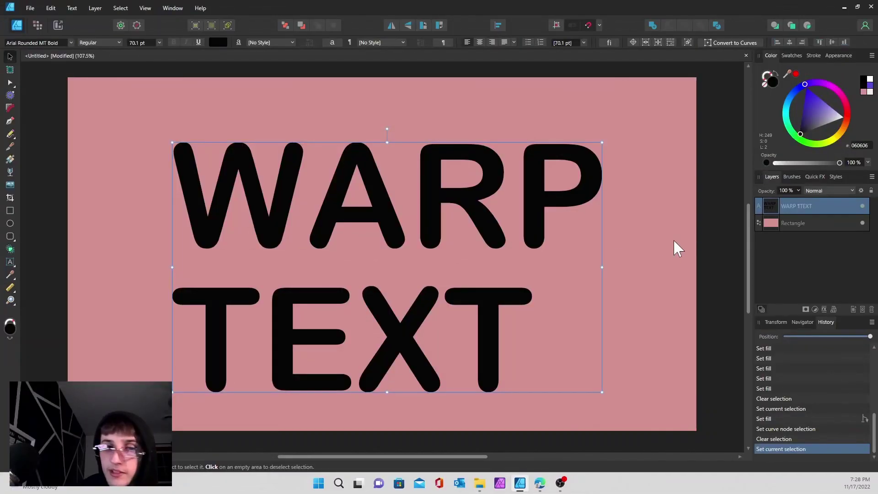
- Wrap the text in a Fish Eye warp group set to -78%
left_click(834, 307)
left_click(784, 381)
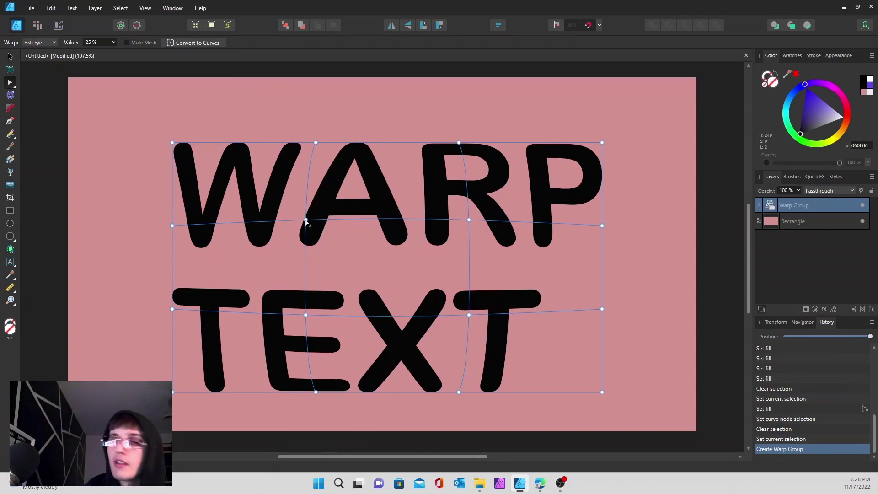
left_click(114, 43)
left_click_drag(116, 53, 82, 70)
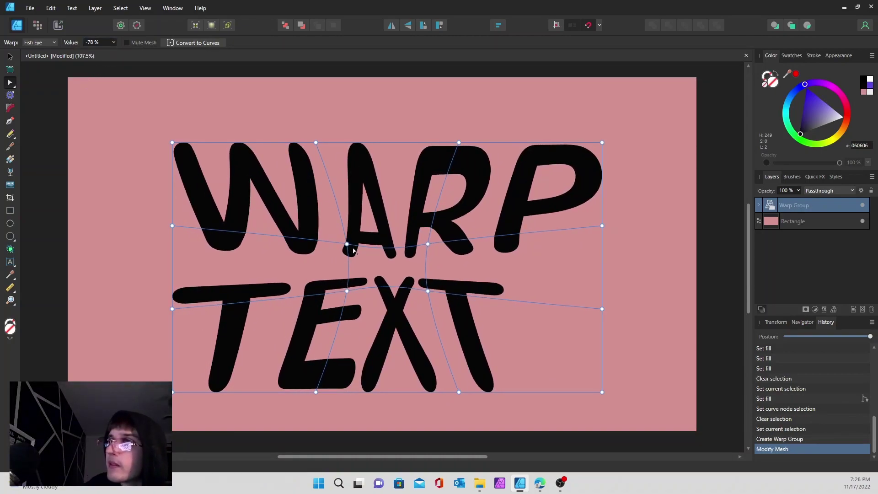
- Drag the mesh nodes near the A and the E to reshape the fish-eye distortion
left_click_drag(347, 246, 318, 223)
left_click_drag(348, 291, 303, 311)
left_click(834, 310)
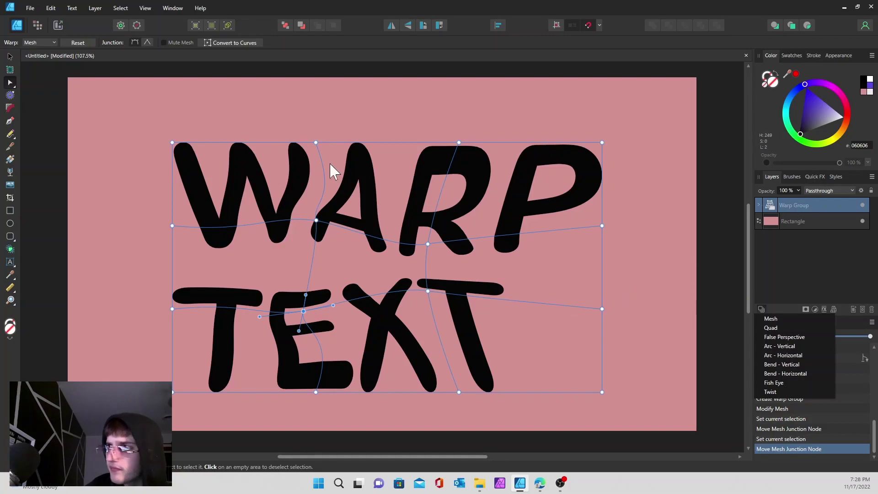
- Change the warp to Twist and drag its value strongly negative
left_click(51, 42)
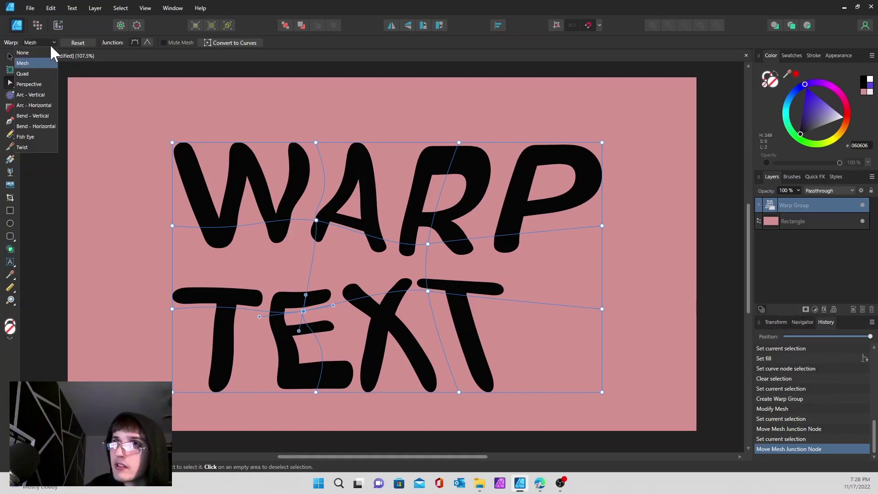
left_click(34, 146)
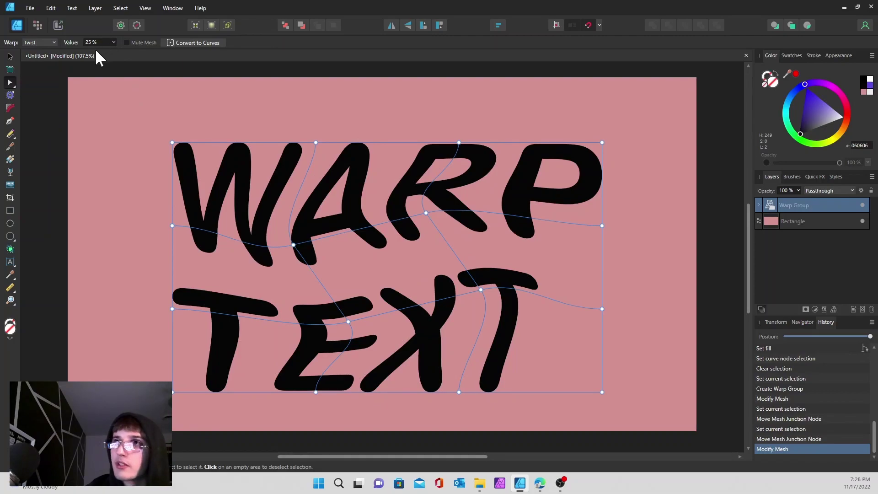
left_click_drag(111, 42, 86, 56)
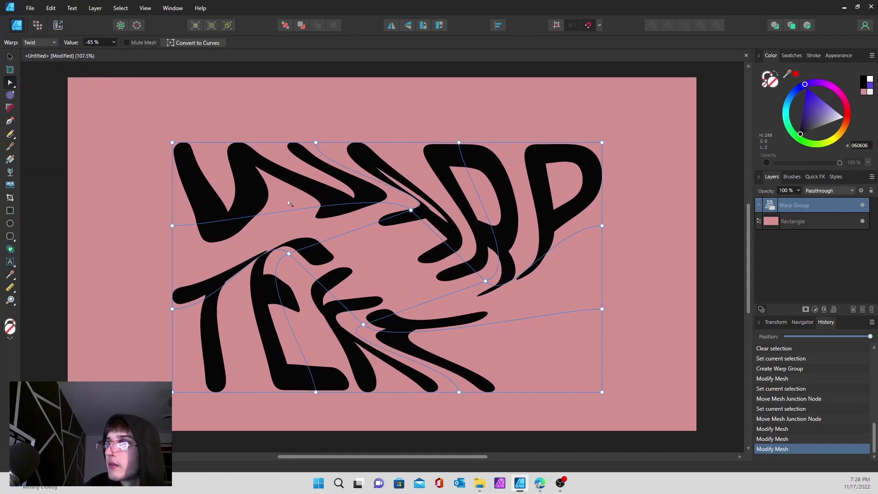
- Move four mesh points to smooth and tidy the swirled TEXT letters
left_click_drag(410, 210, 439, 219)
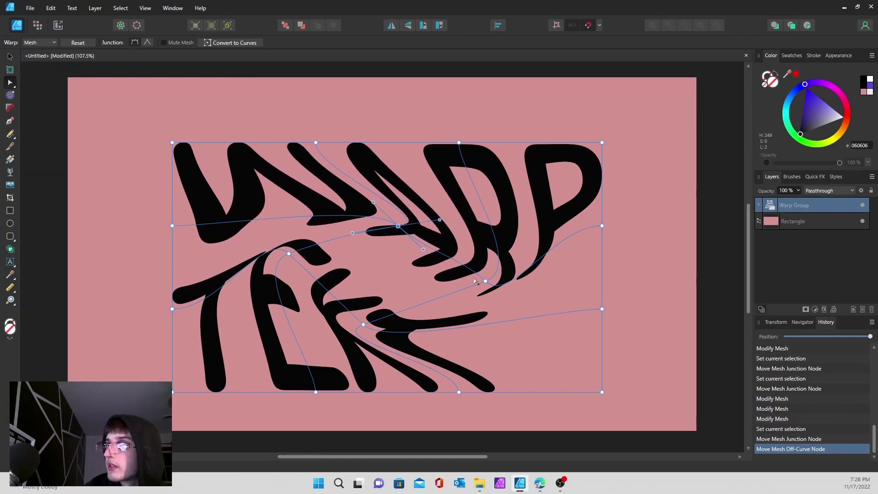
left_click_drag(486, 282, 482, 252)
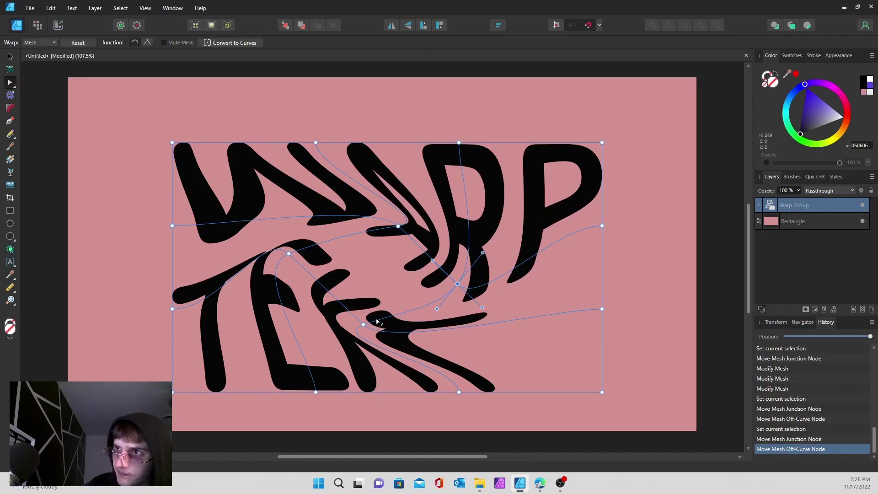
left_click_drag(368, 328, 371, 319)
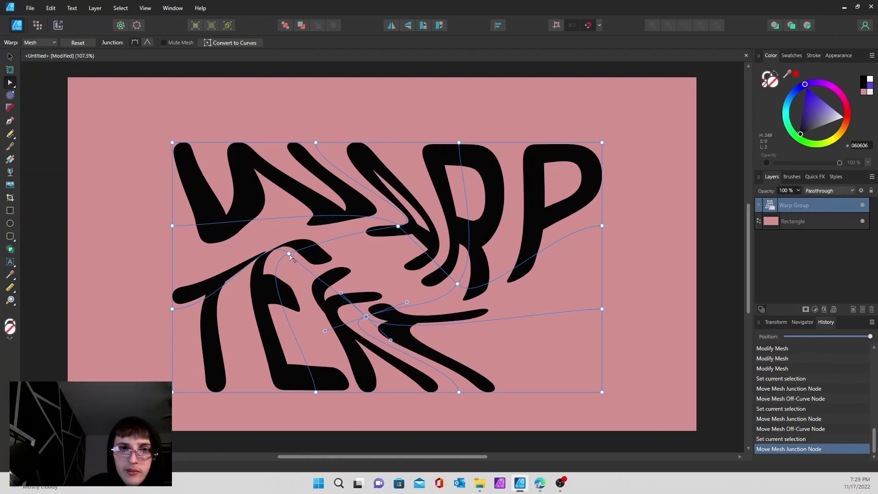
left_click_drag(290, 254, 360, 271)
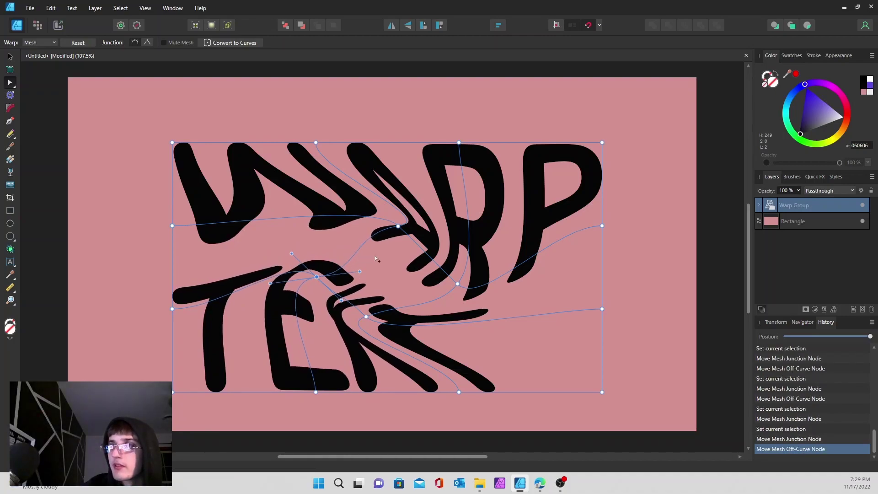